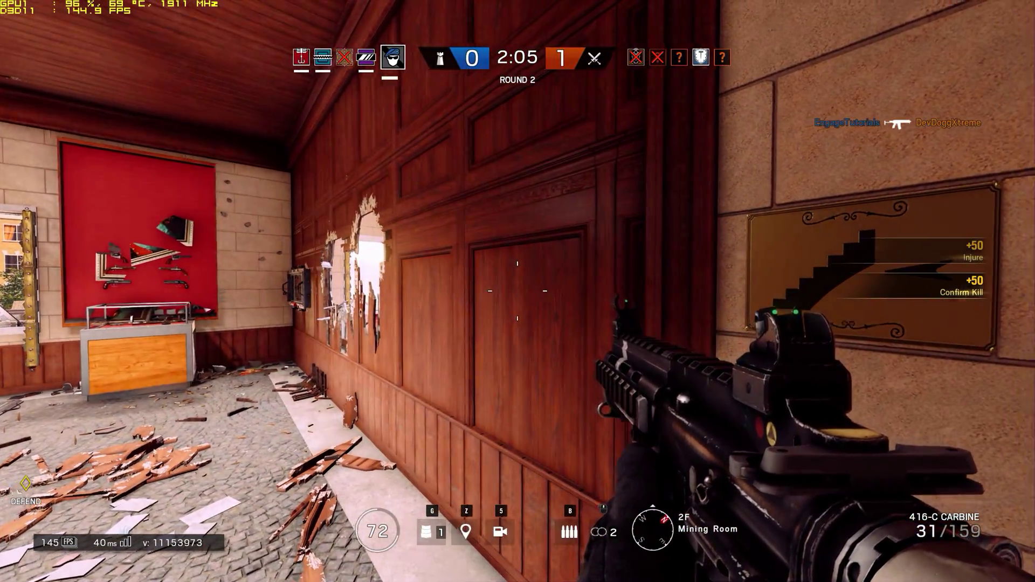
Step: Place a deployable shield on the floor and move back into the Mining Room
key("g")
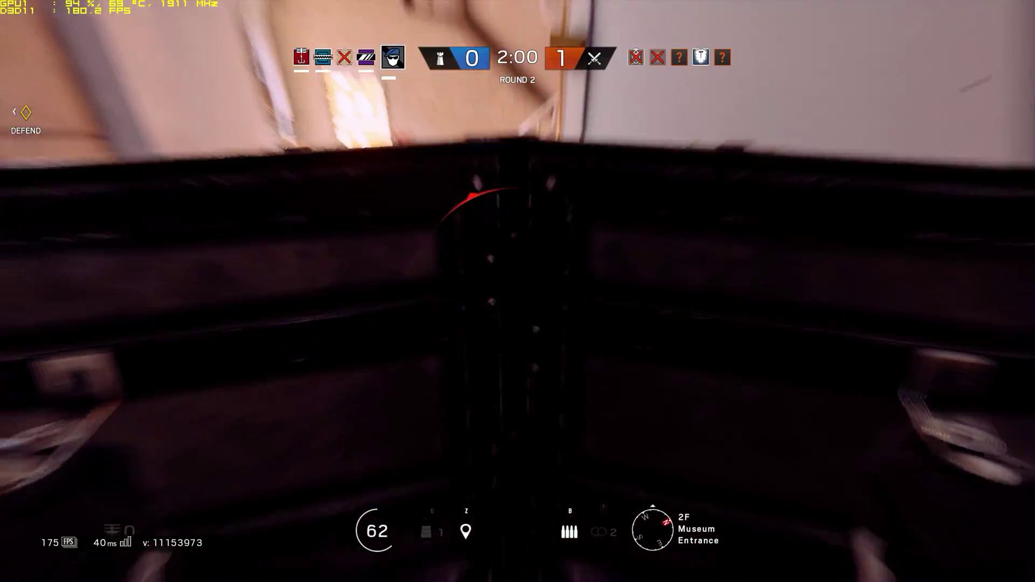
left_click(517, 291)
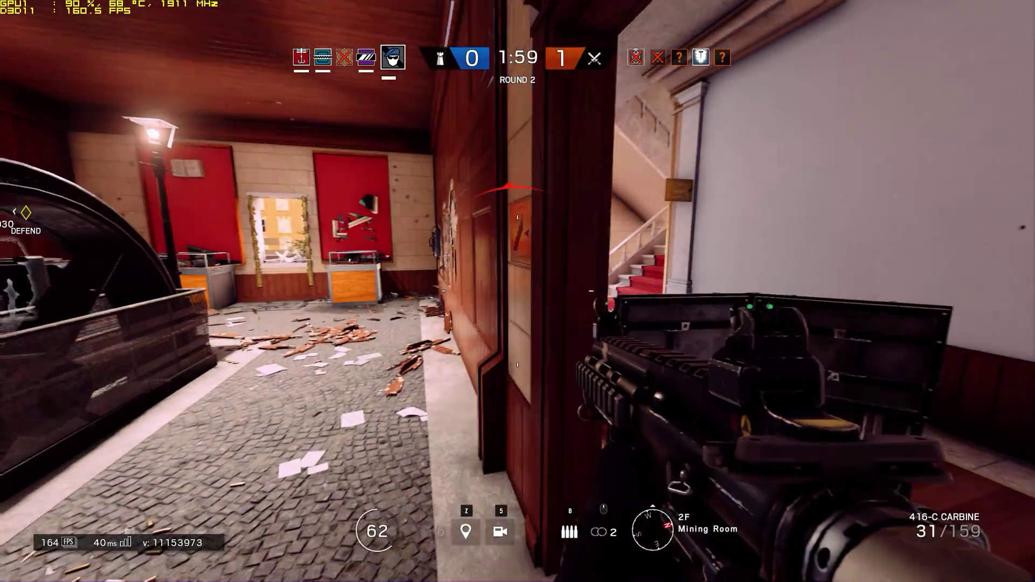
key("w")
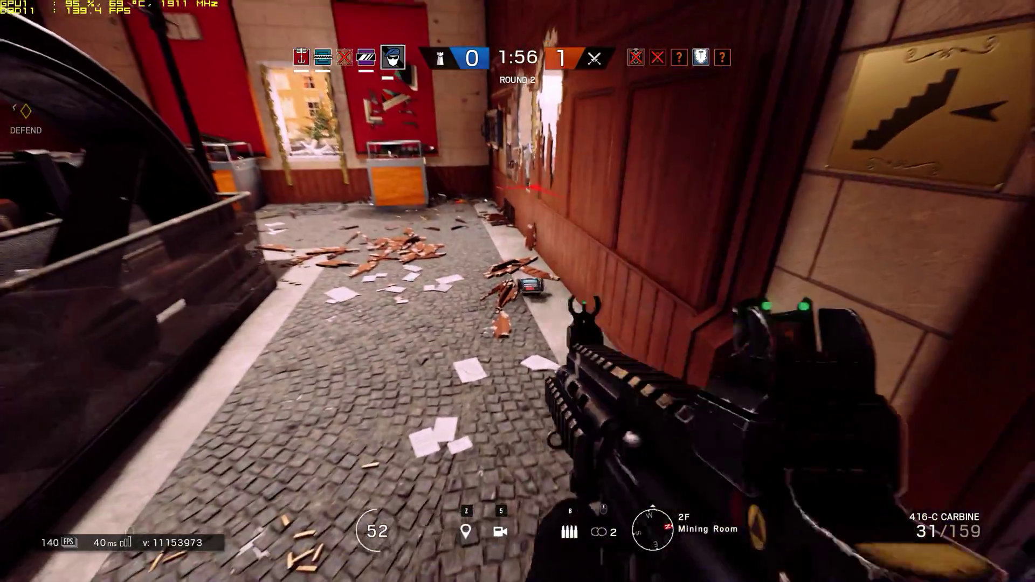
Step: Shoot down the shock drone and fire repeatedly at the enemy in the Mining Room
left_click(518, 291)
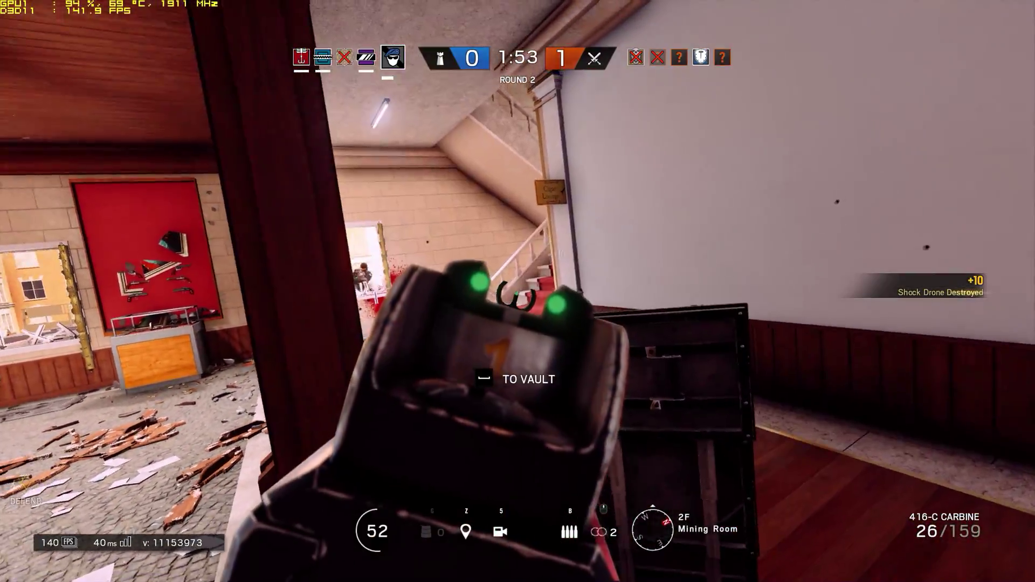
left_click(518, 291)
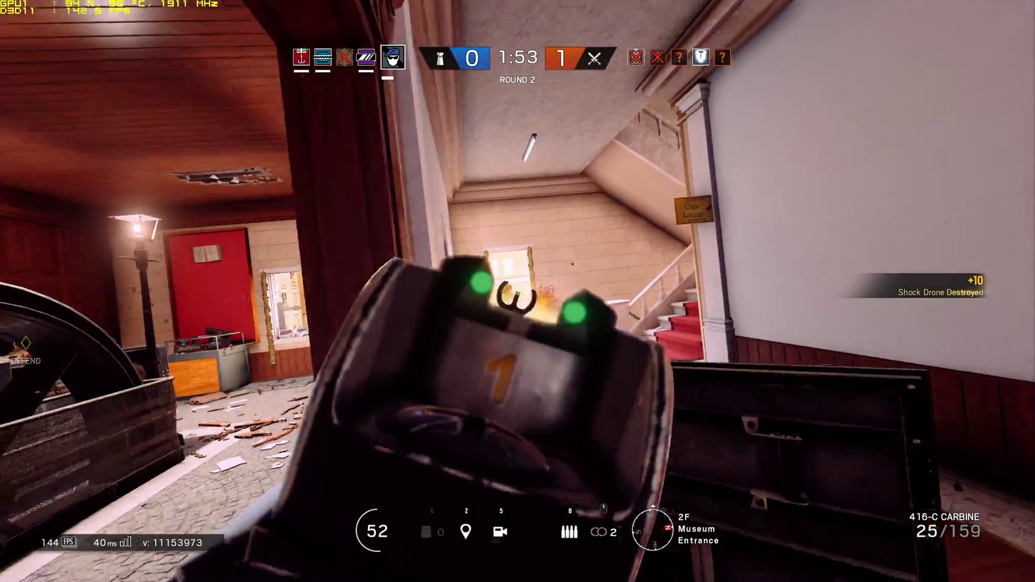
left_click(518, 291)
left_click(518, 291)
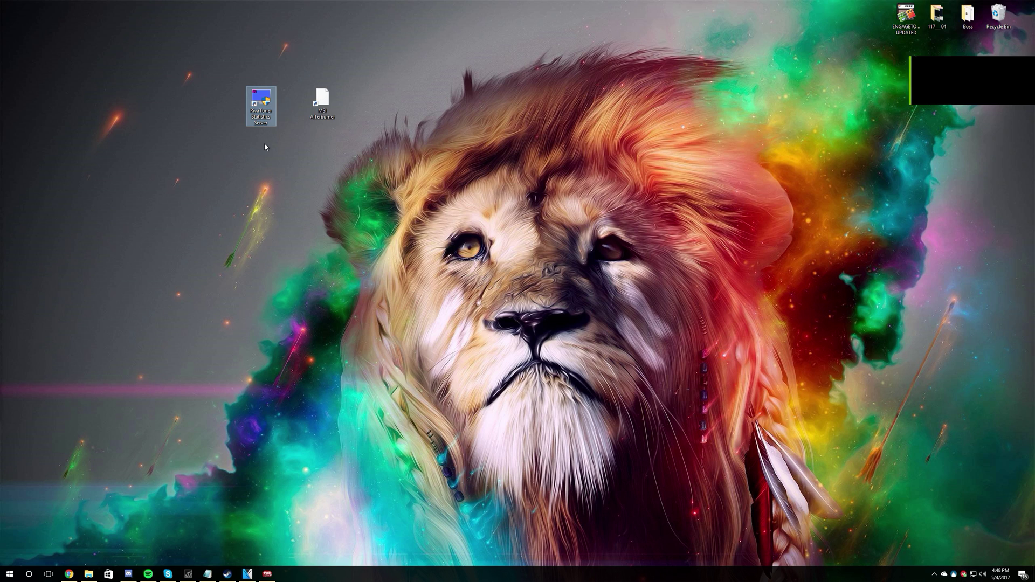
Step: Rearrange the RTSS and Afterburner desktop shortcuts, then launch RivaTuner Statistics Server with administrator approval
left_click(261, 103)
left_click_drag(285, 104, 222, 53)
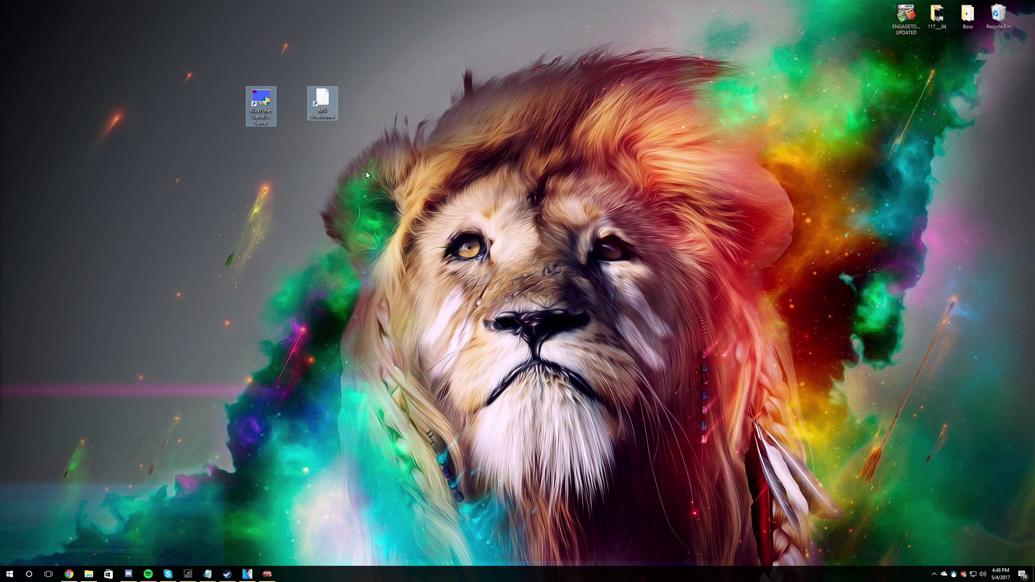
left_click(325, 108)
left_click_drag(296, 101, 402, 144)
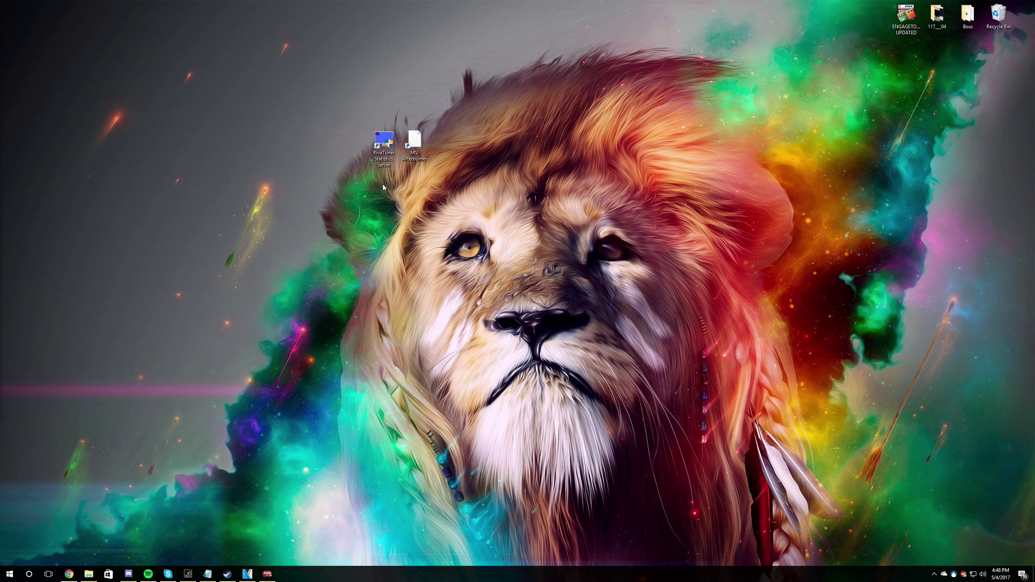
double_click(384, 144)
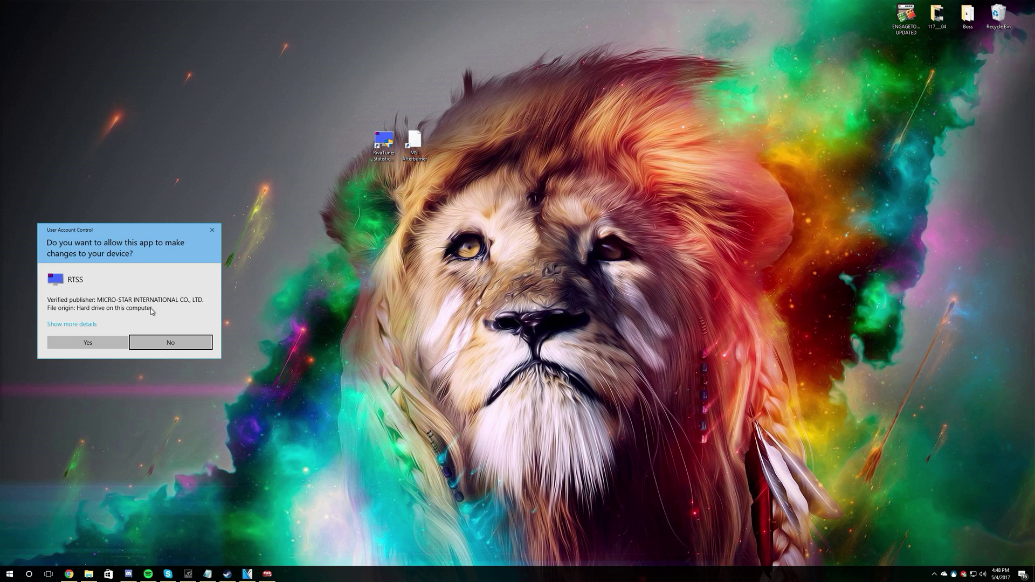
left_click(113, 340)
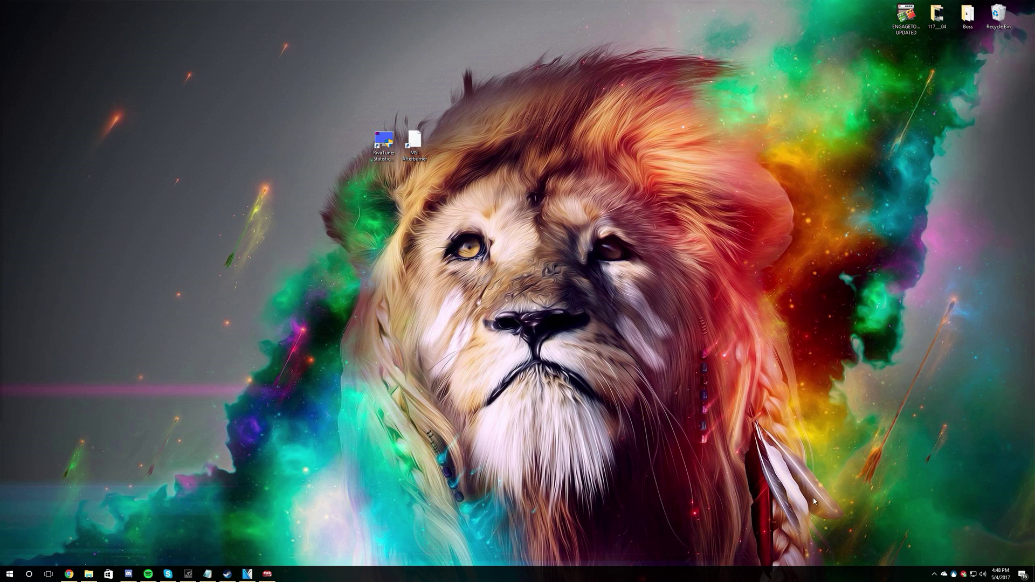
Step: Open RivaTuner Statistics Server from the hidden tray icons and centre its window
left_click(934, 575)
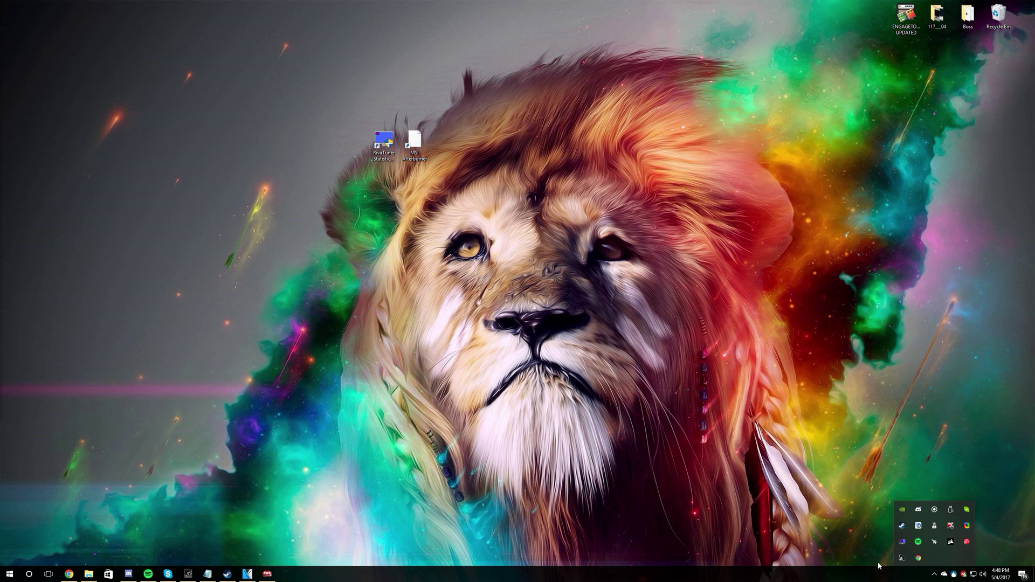
left_click(902, 543)
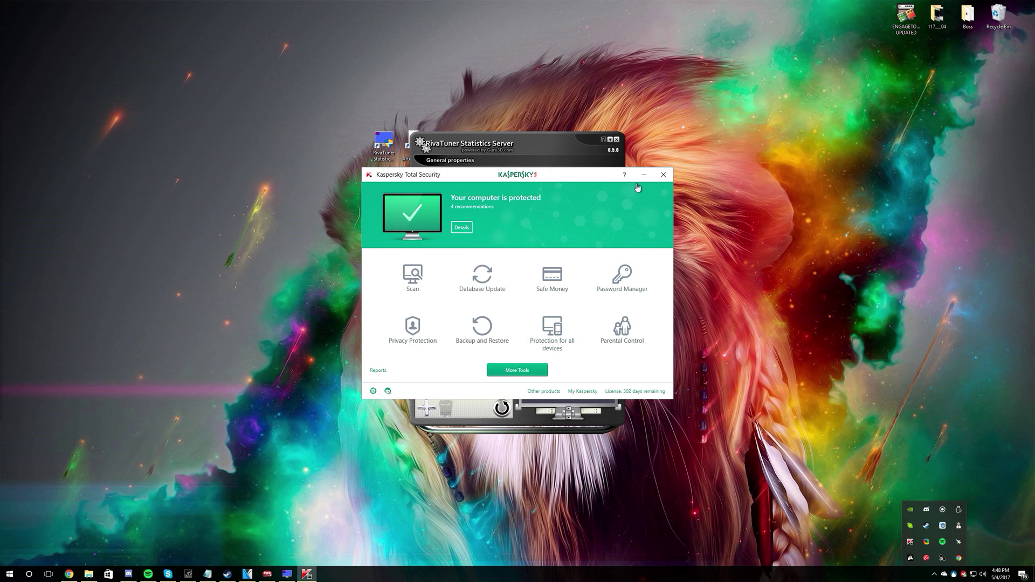
left_click_drag(542, 228, 623, 215)
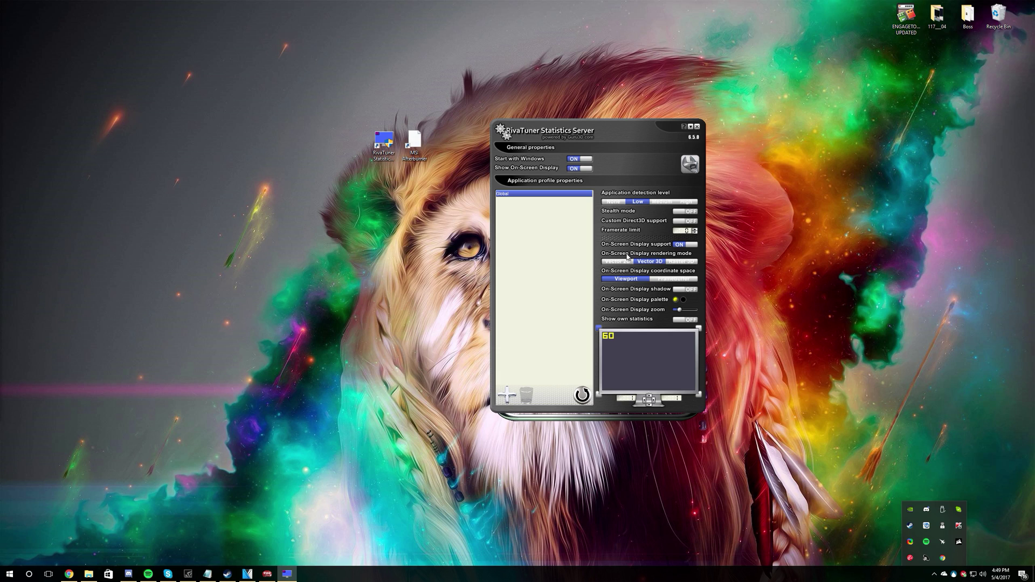
Step: Set the on-screen display text colour to bright green after trying purple and blue
left_click_drag(679, 313, 680, 311)
left_click(676, 301)
left_click(589, 255)
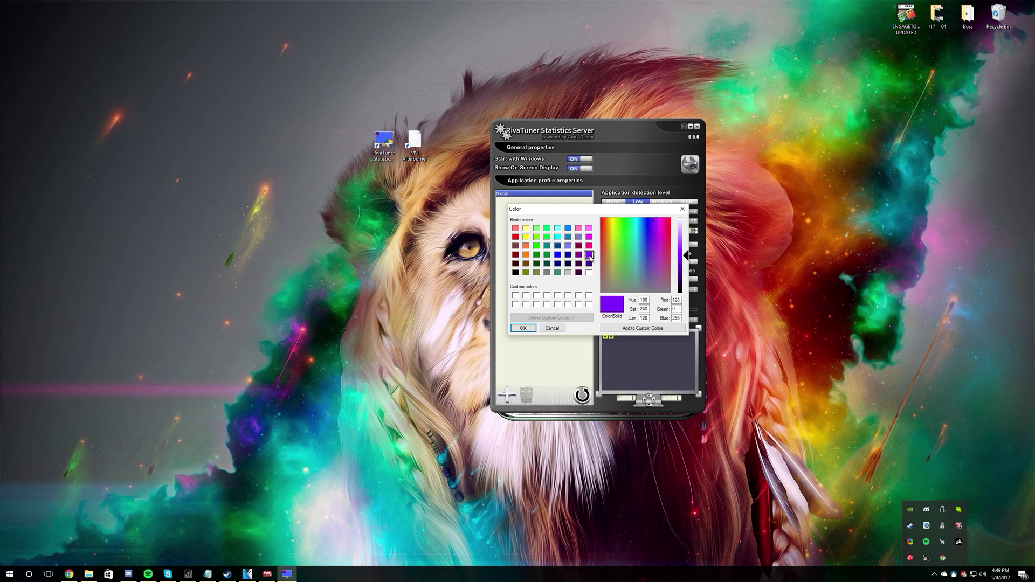
left_click(559, 258)
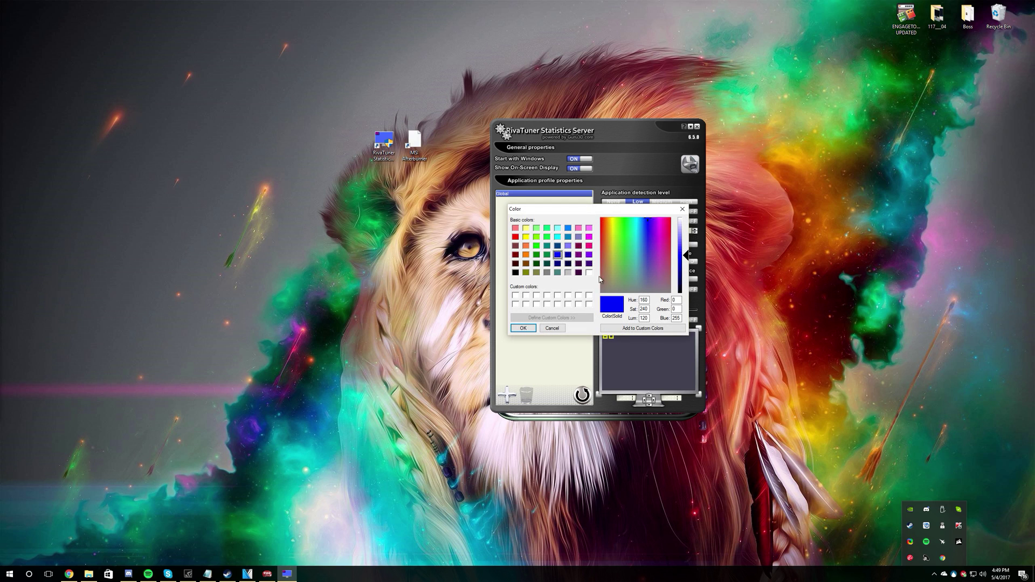
left_click(526, 330)
left_click(675, 301)
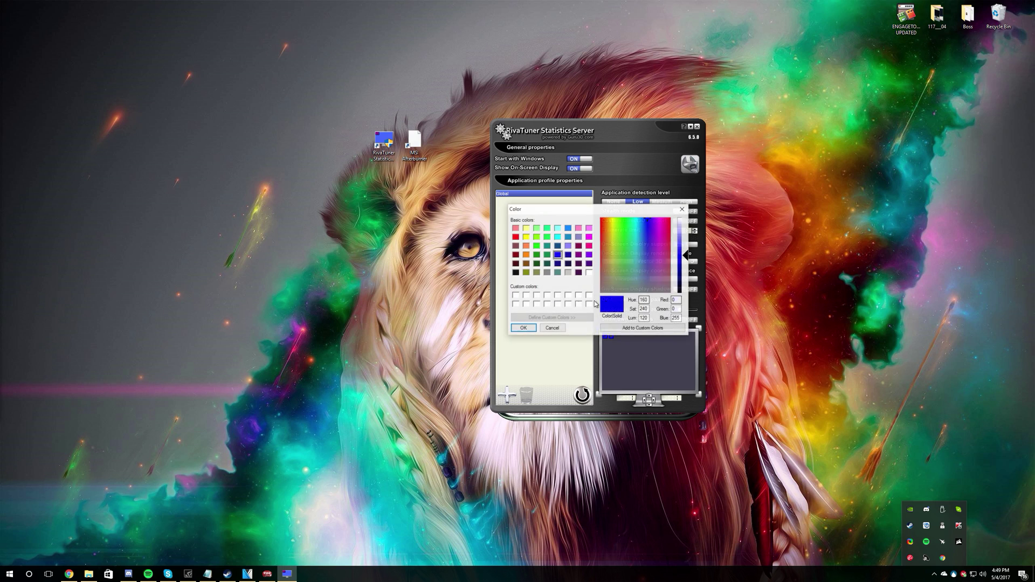
left_click(536, 247)
left_click(524, 328)
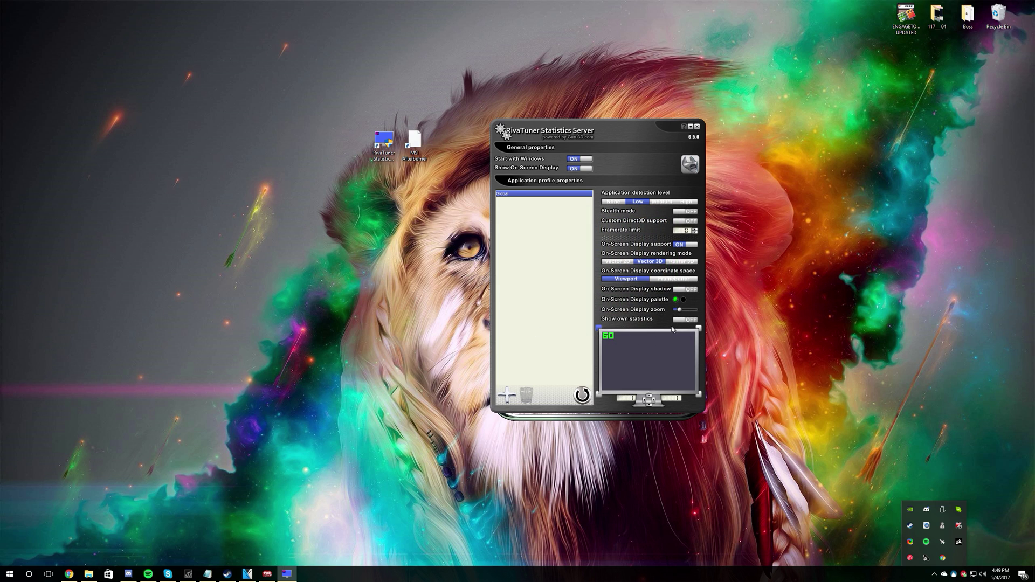
Step: Turn on the On-Screen Display shadow, keep Vector 3D rendering, and move the window left
left_click(689, 293)
left_click(669, 264)
left_click(617, 262)
left_click(650, 261)
left_click_drag(701, 133, 289, 146)
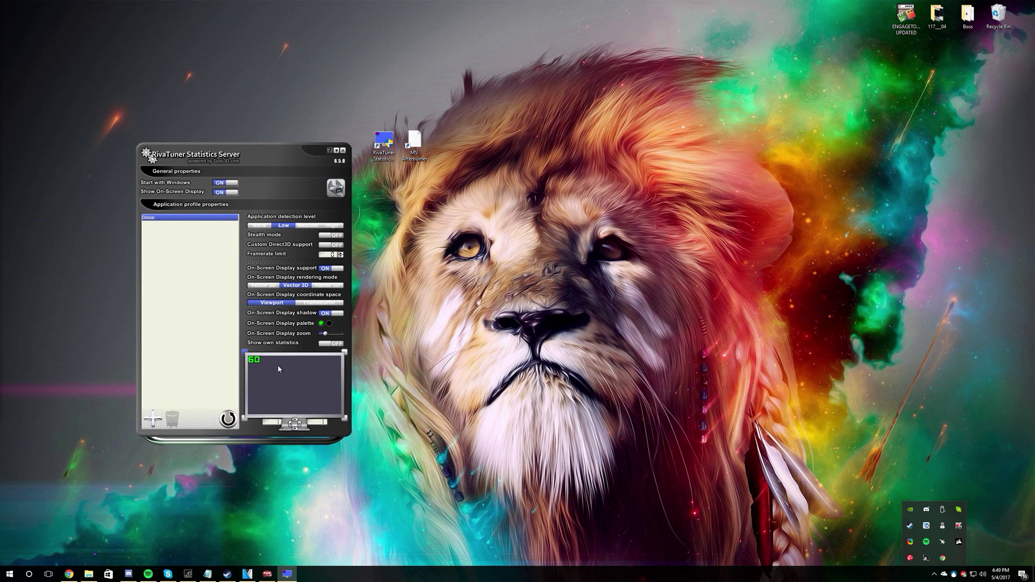
Step: Close RTSS, launch MSI Afterburner as administrator, and open its Monitoring settings
left_click(343, 151)
double_click(414, 148)
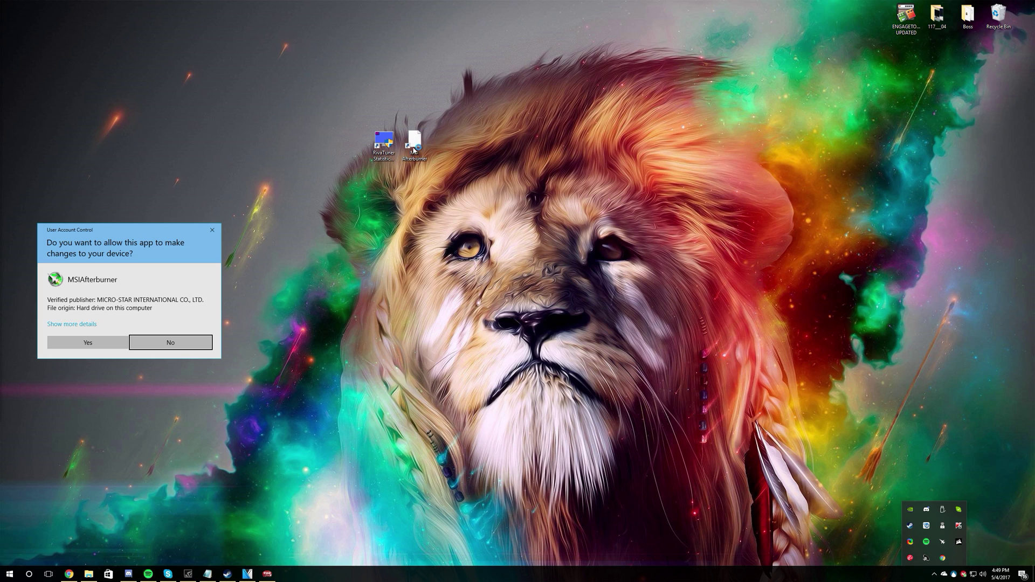
left_click(97, 338)
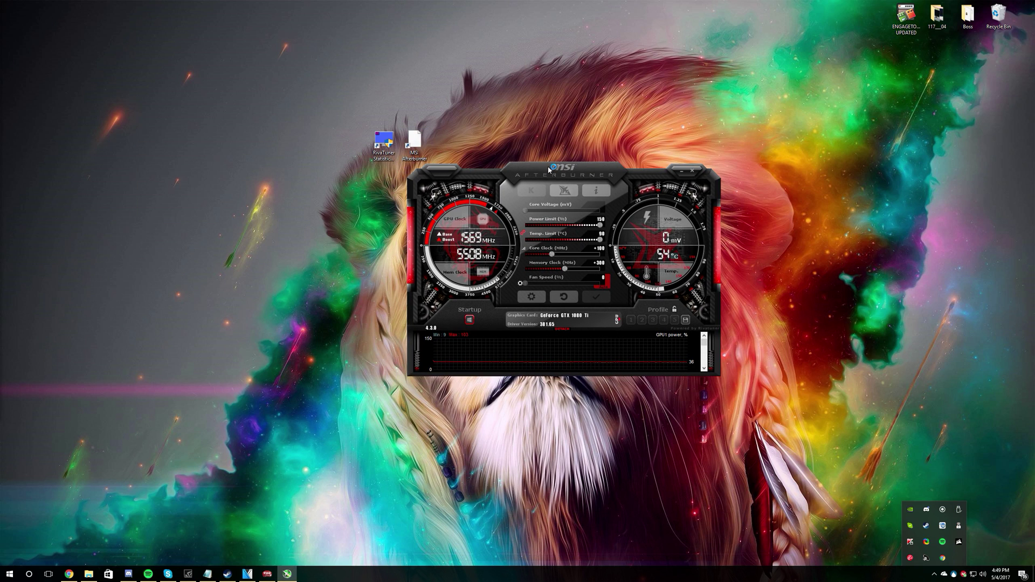
left_click(532, 298)
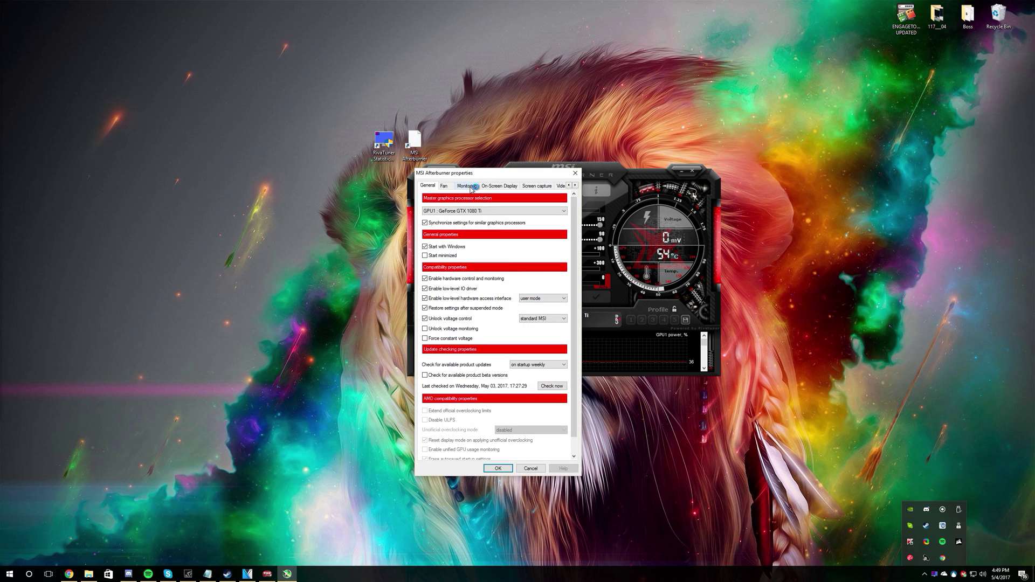
left_click(467, 185)
left_click_drag(499, 178, 513, 144)
scroll(578, 214, "down", 1)
scroll(578, 214, "up", 1)
Step: Make sure GPU1 temperature and GPU1 power are both ticked for the On-Screen Display
left_click(461, 214)
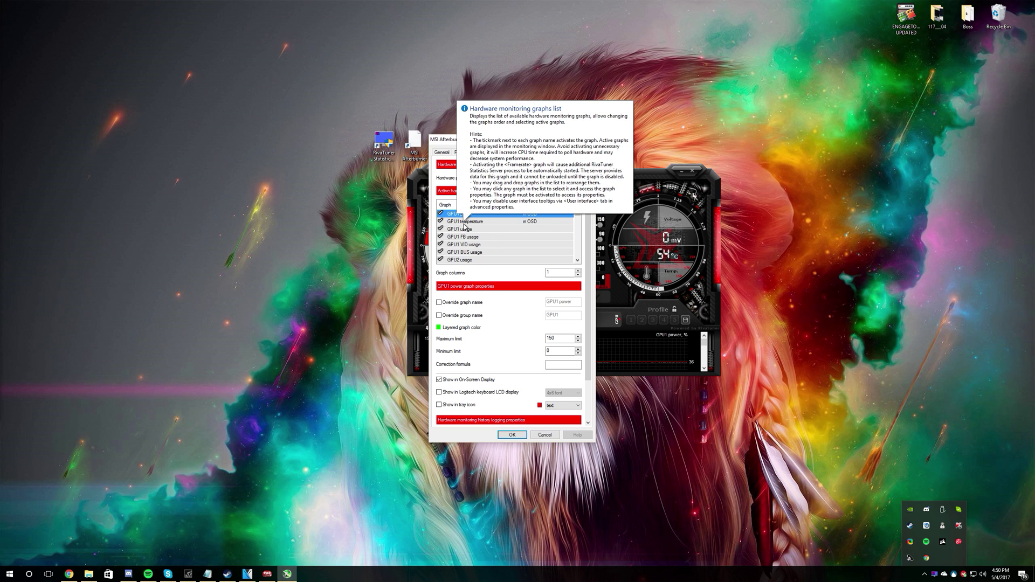
left_click(530, 223)
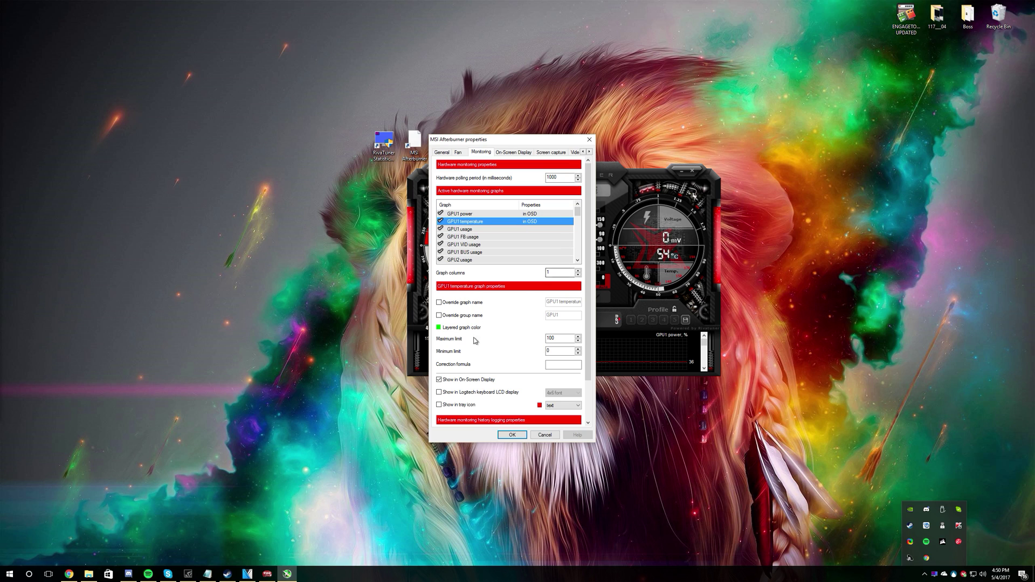
left_click(443, 381)
left_click(442, 380)
left_click(522, 214)
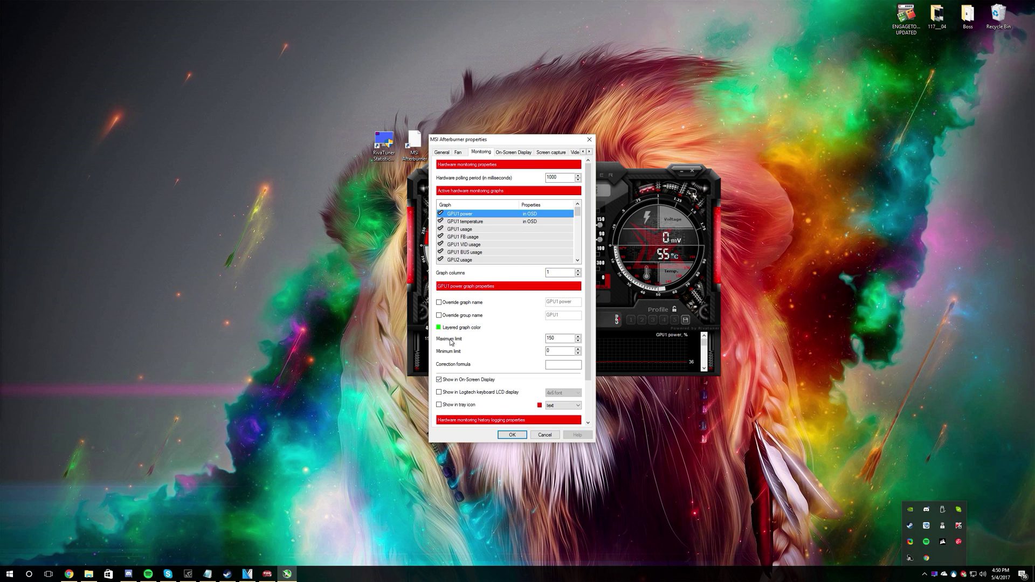
left_click(448, 382)
left_click(456, 381)
Step: Keep the Framerate graph enabled and shown 'in OSD', then apply the settings with OK
scroll(518, 238, "down", 5)
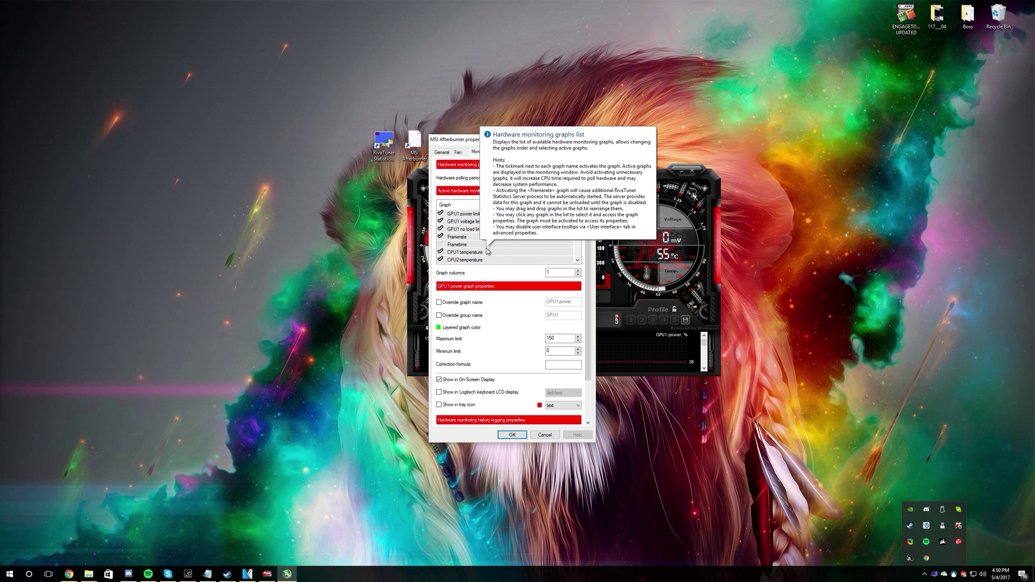
left_click(439, 237)
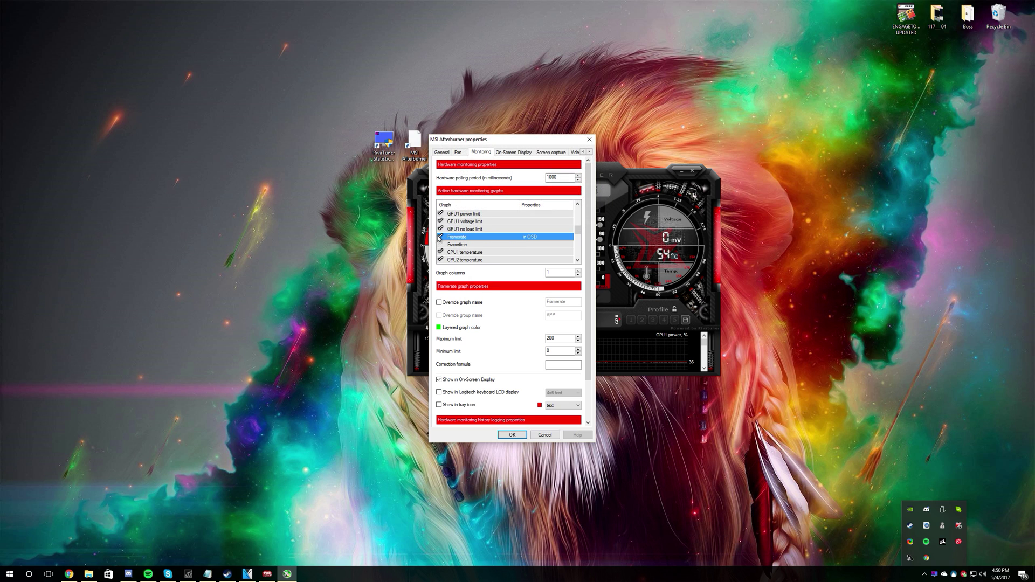
left_click(440, 237)
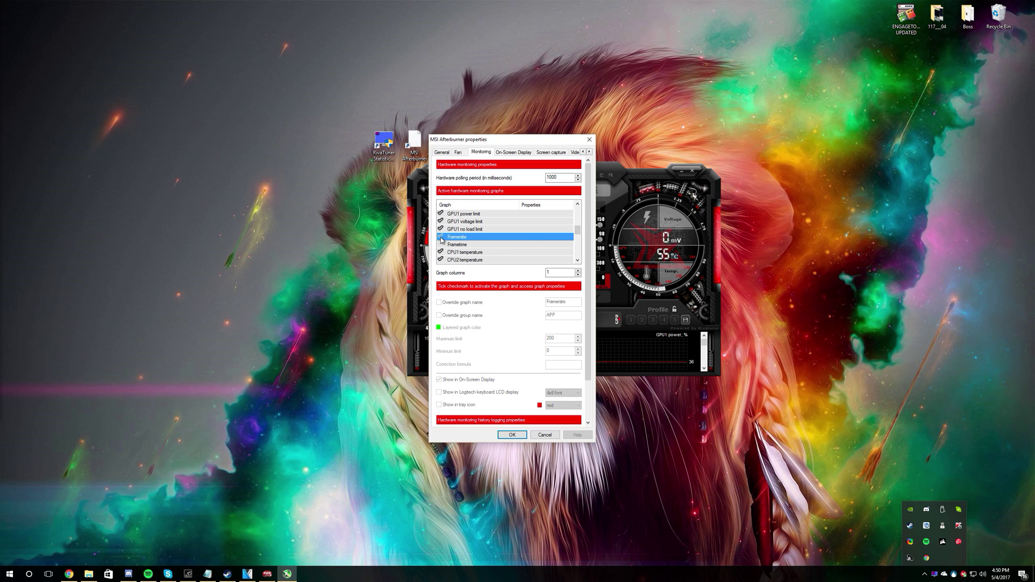
left_click(440, 237)
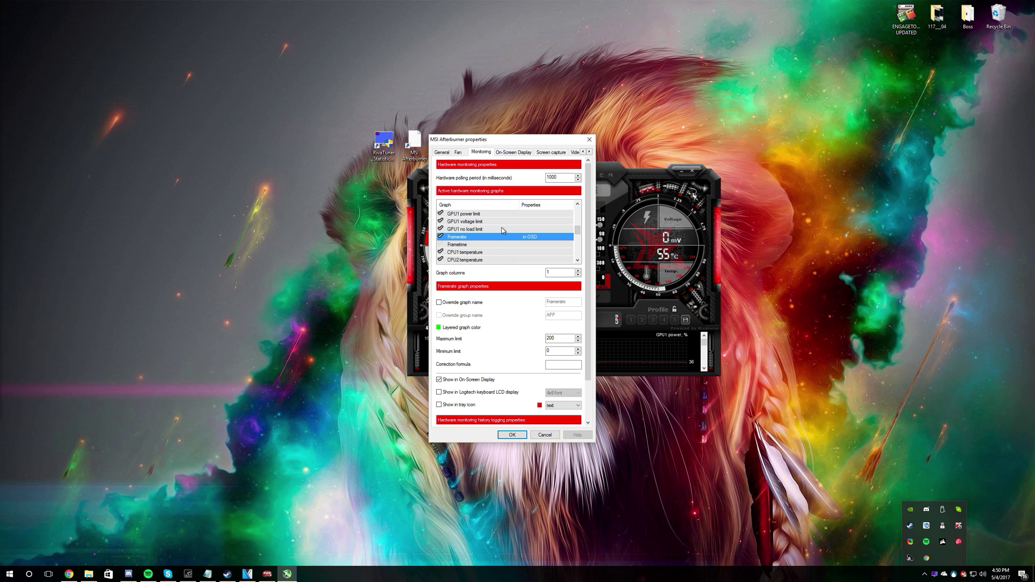
mouse_move(501, 228)
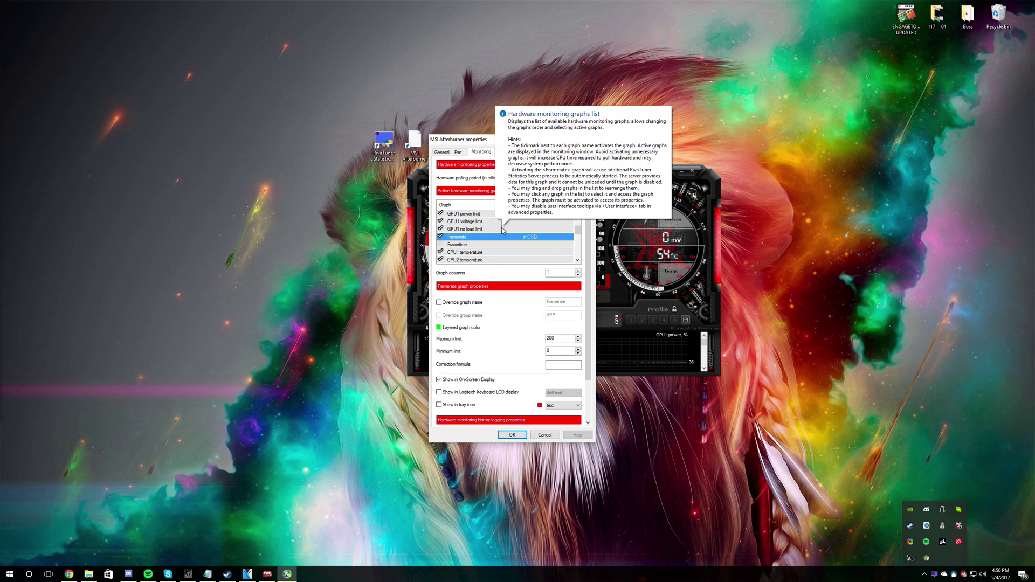
scroll(475, 229, "down", 1)
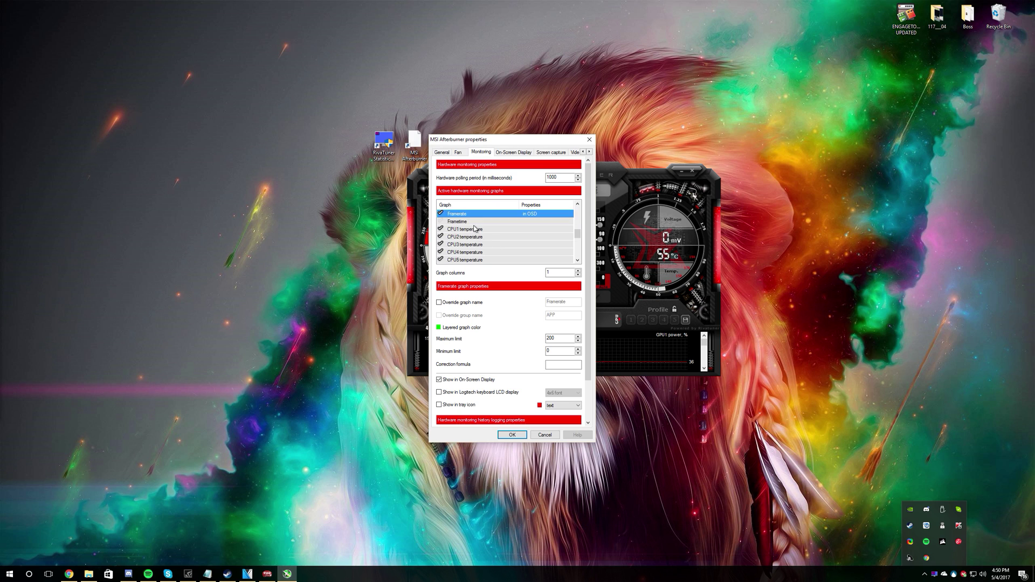
scroll(477, 231, "down", 5)
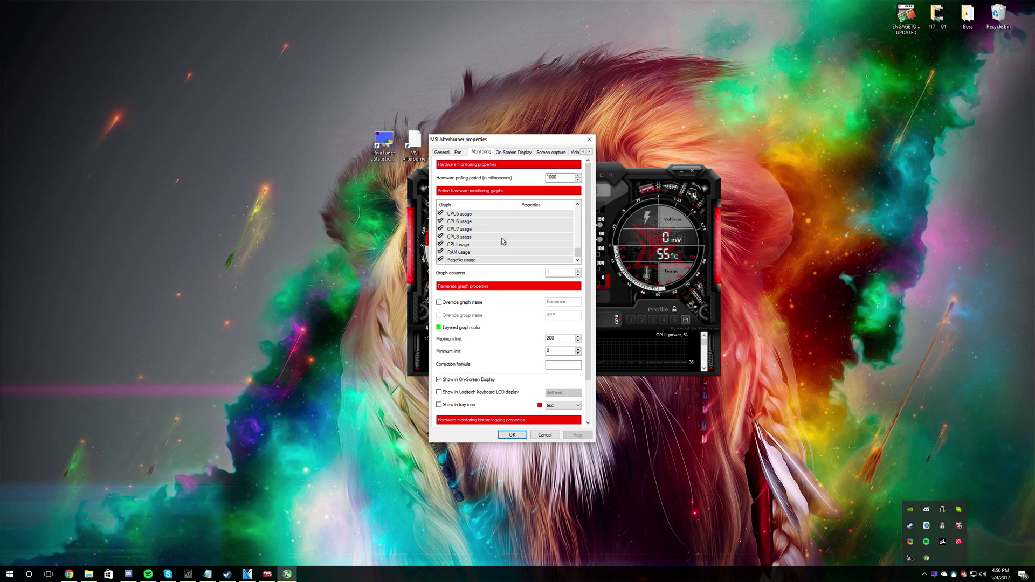
scroll(502, 240, "up", 3)
scroll(506, 244, "up", 7)
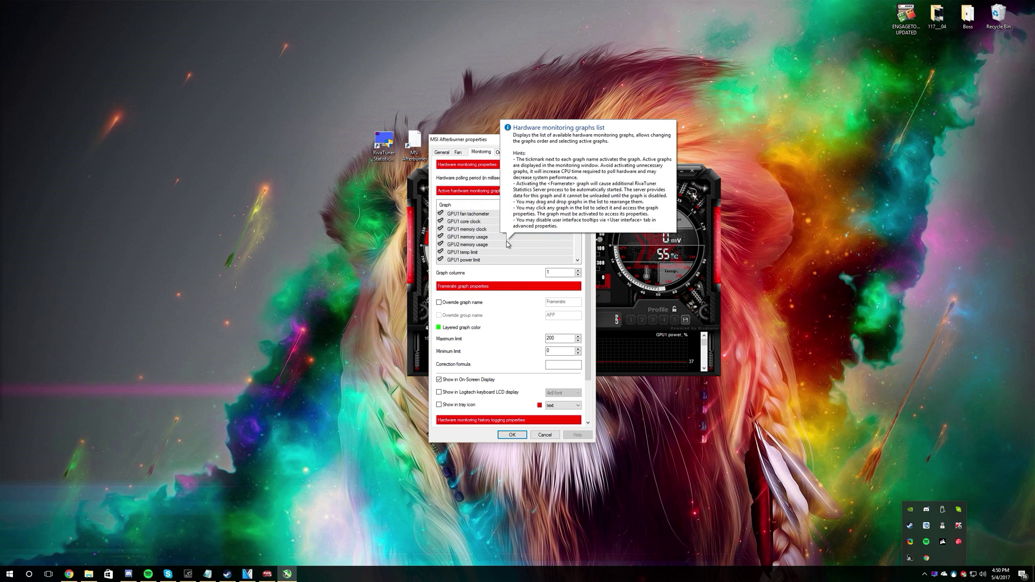
left_click(513, 436)
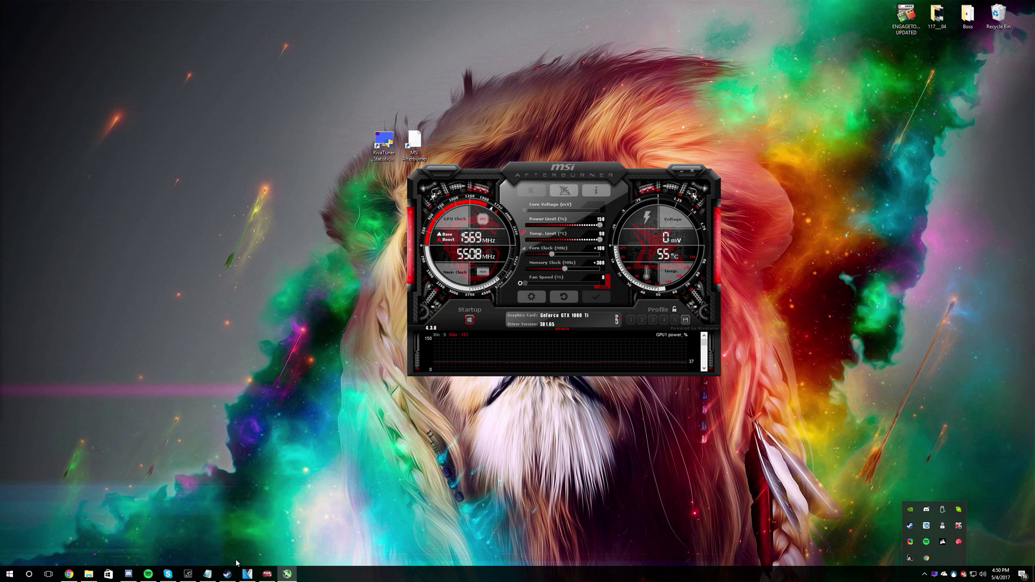
Step: Bring the Steam library forward and launch Tom Clancy's Rainbow Six Siege
left_click(227, 574)
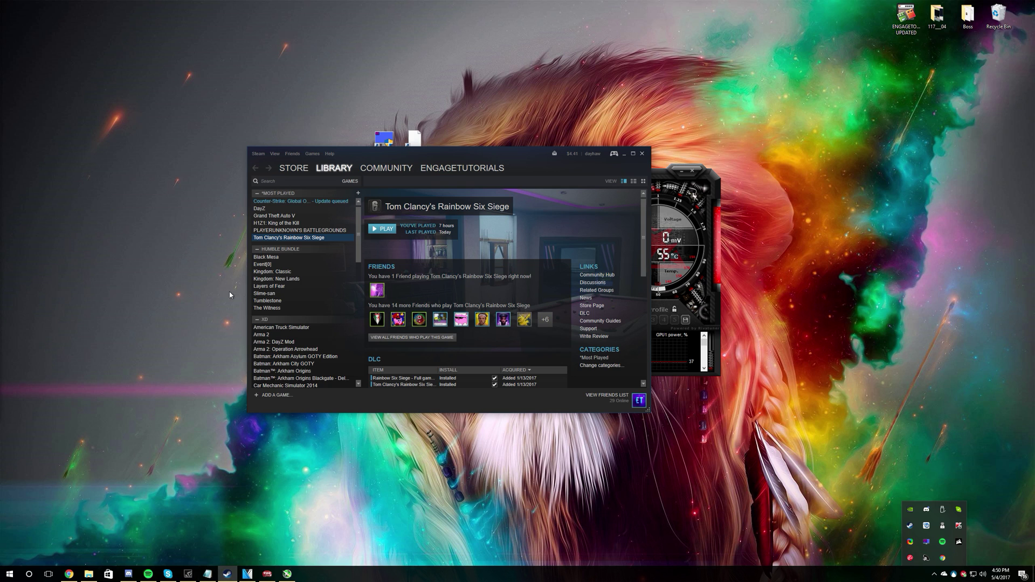
left_click(381, 230)
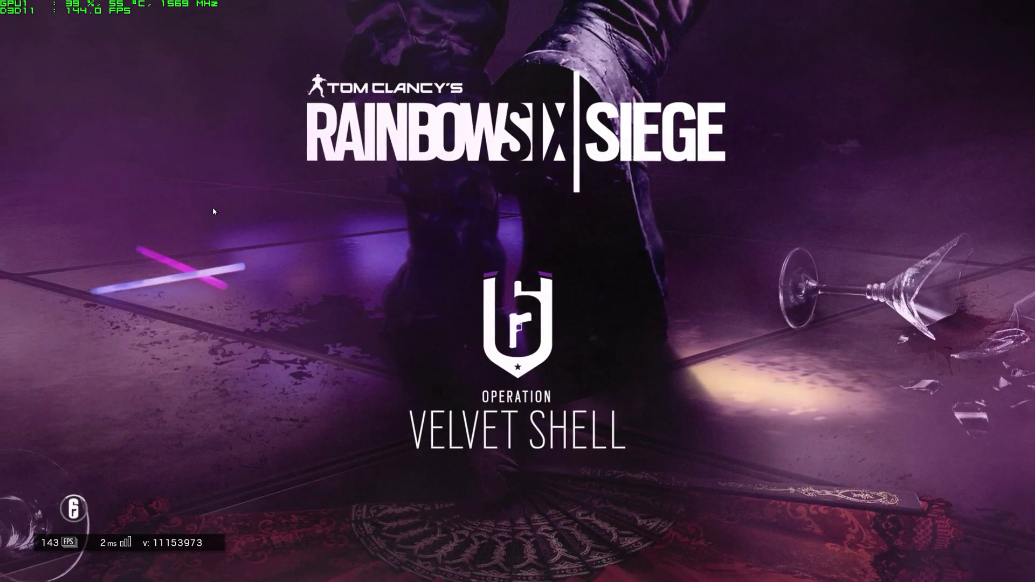
Step: Dismiss the Rainbow Six Siege title screen and let the game connect to its servers
left_click(213, 209)
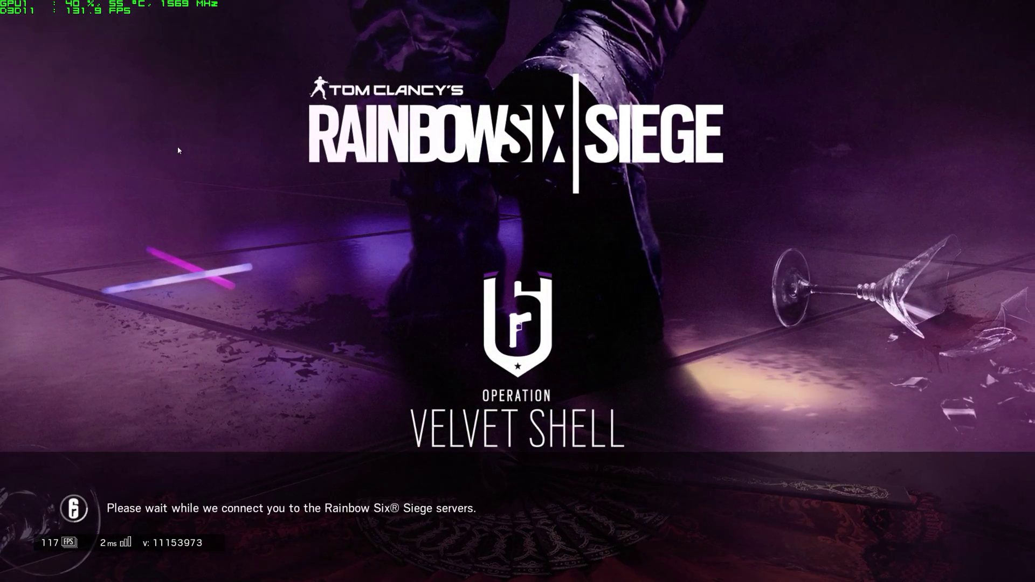